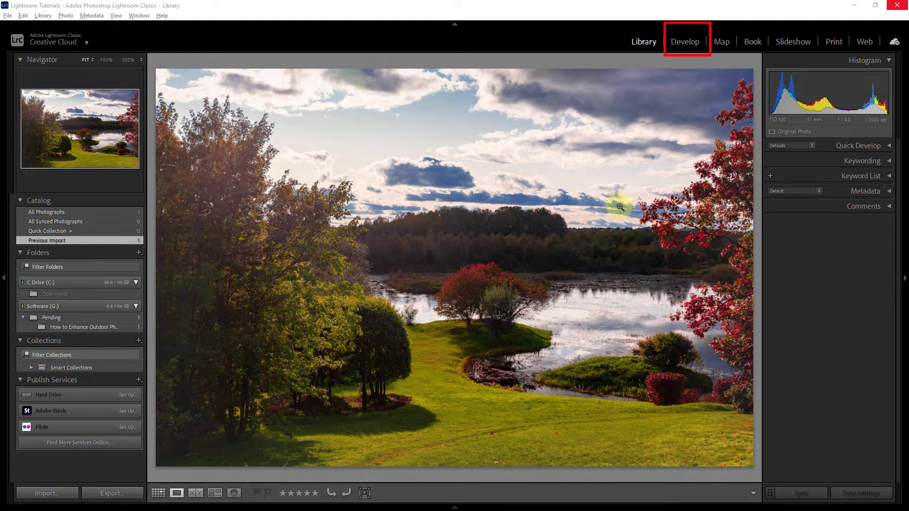
Open the photo for developing and correct its white balance by sampling a neutral target on the white cloud in the sky.
{"action": "left_click", "coordinate": [686, 42]}
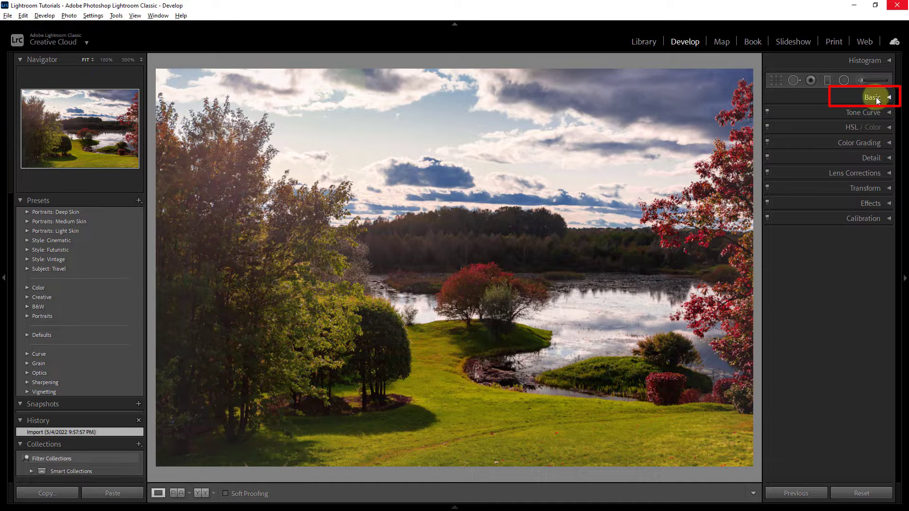
{"action": "left_click", "coordinate": [888, 98]}
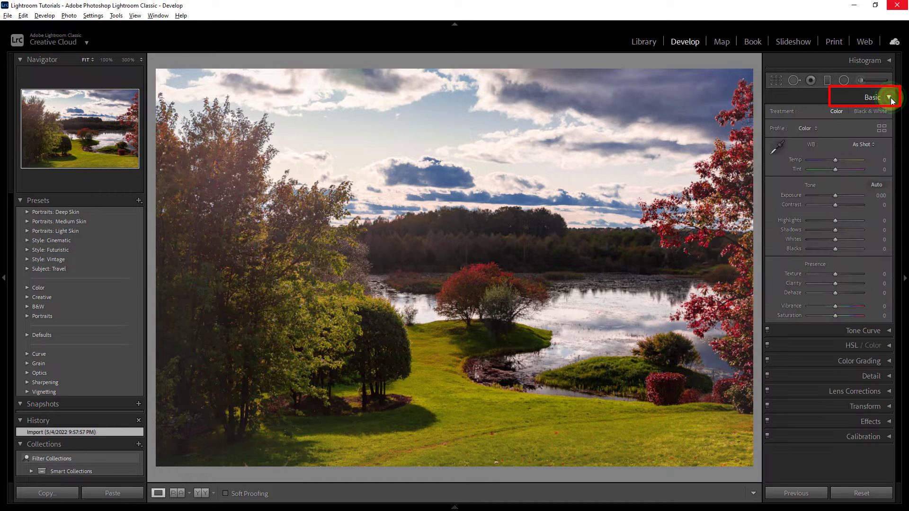
{"action": "left_click", "coordinate": [777, 143]}
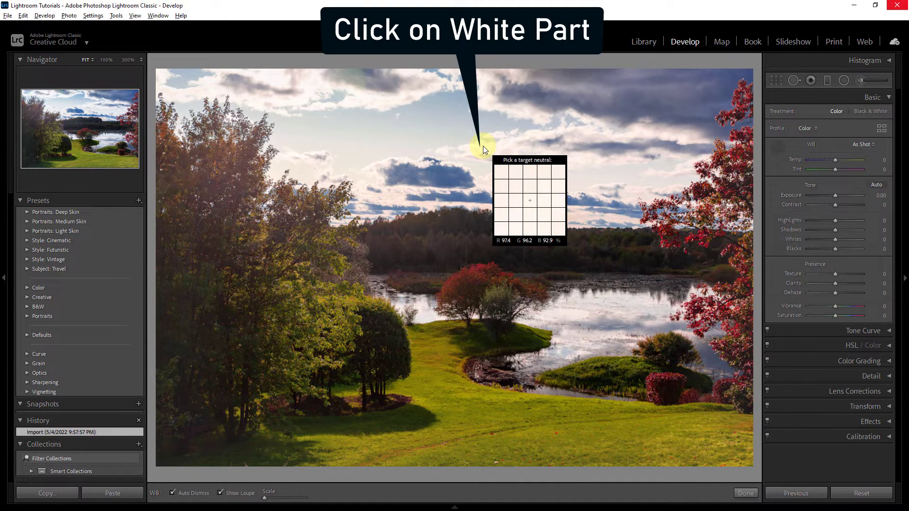
{"action": "left_click", "coordinate": [484, 147]}
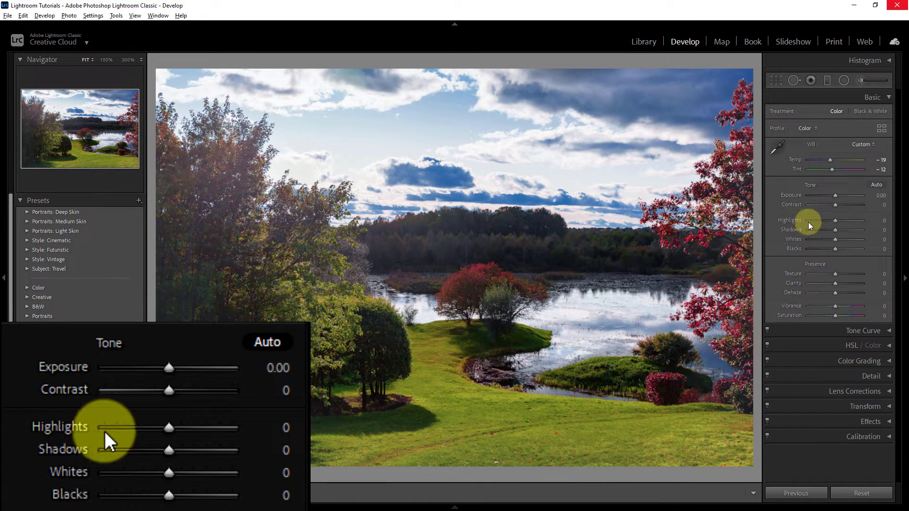
Set the basic tone values to Highlights −100, Shadows +100 and Whites +44, checking the whites with the clipping preview.
{"action": "left_click_drag", "start_coordinate": [836, 222], "coordinate": [796, 222]}
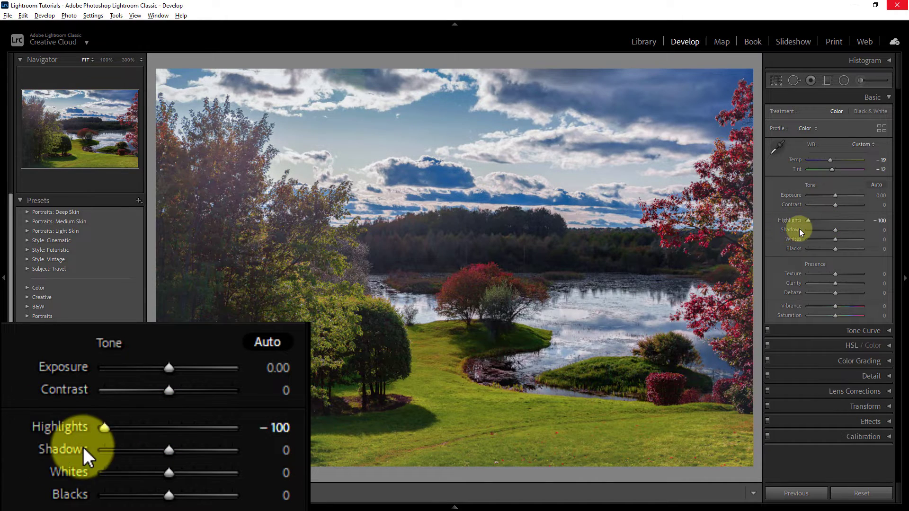
{"action": "left_click_drag", "start_coordinate": [836, 231], "coordinate": [889, 234]}
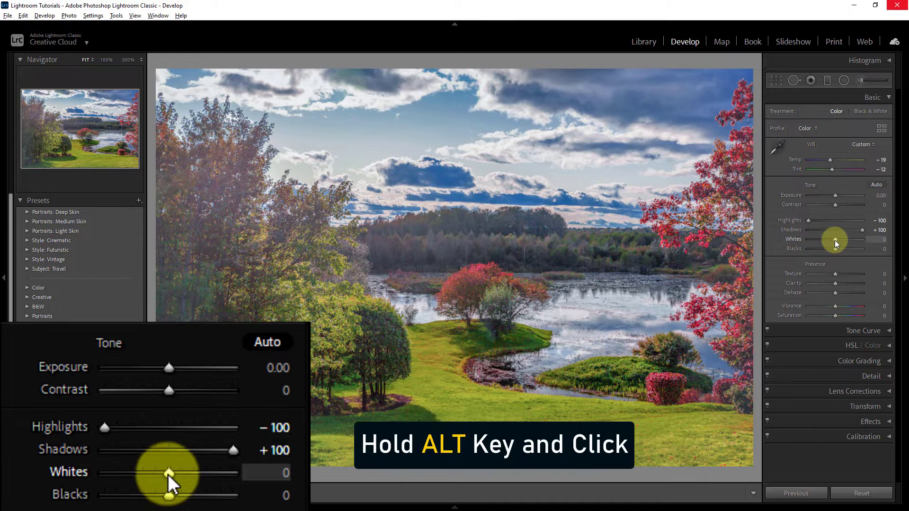
{"action": "key", "text": "alt"}
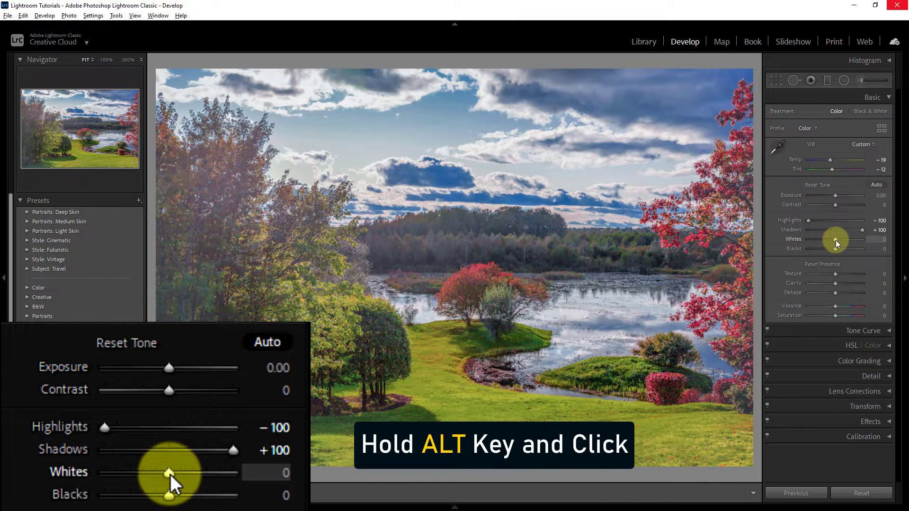
{"action": "left_click_drag", "start_coordinate": [170, 475], "coordinate": [172, 474]}
{"action": "left_click_drag", "start_coordinate": [837, 241], "coordinate": [847, 240]}
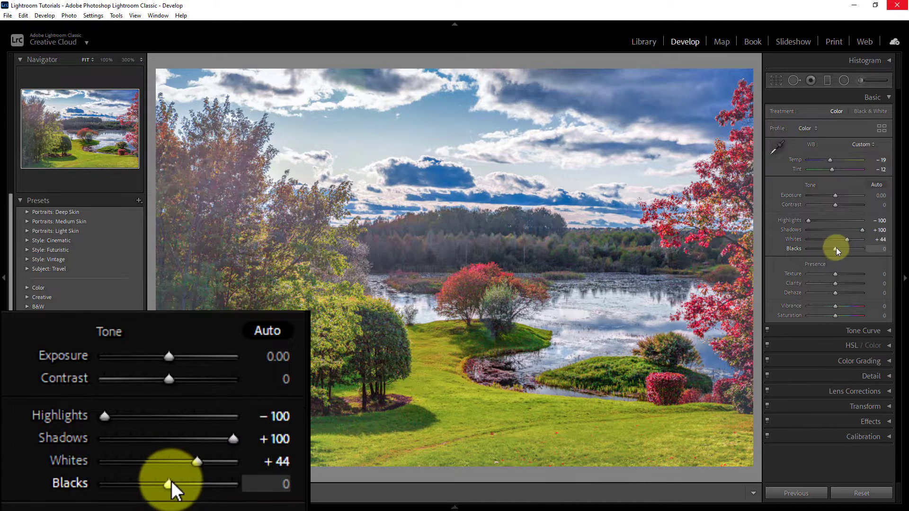
Lower Blacks to −26 using the clipping preview, and set Clarity to +25.
{"action": "key", "text": "alt"}
{"action": "left_click", "coordinate": [836, 249], "text": "alt"}
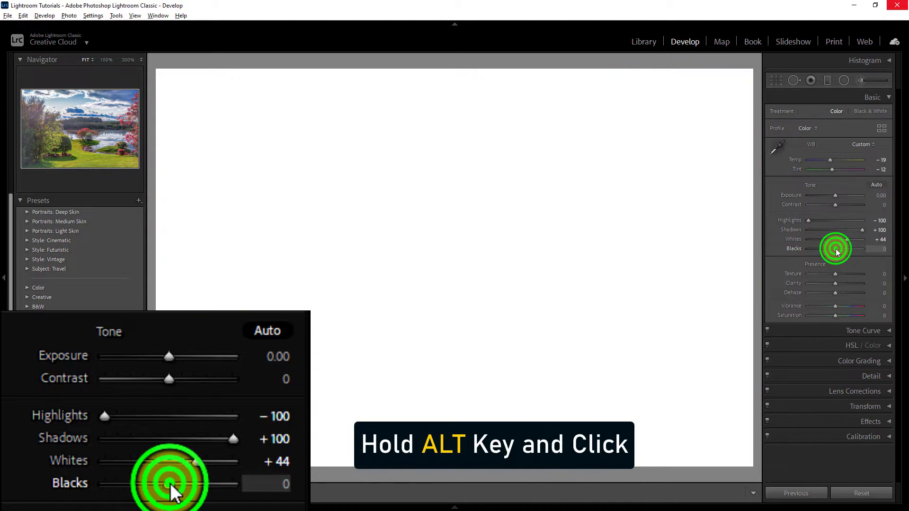
{"action": "left_click_drag", "start_coordinate": [837, 252], "coordinate": [832, 254]}
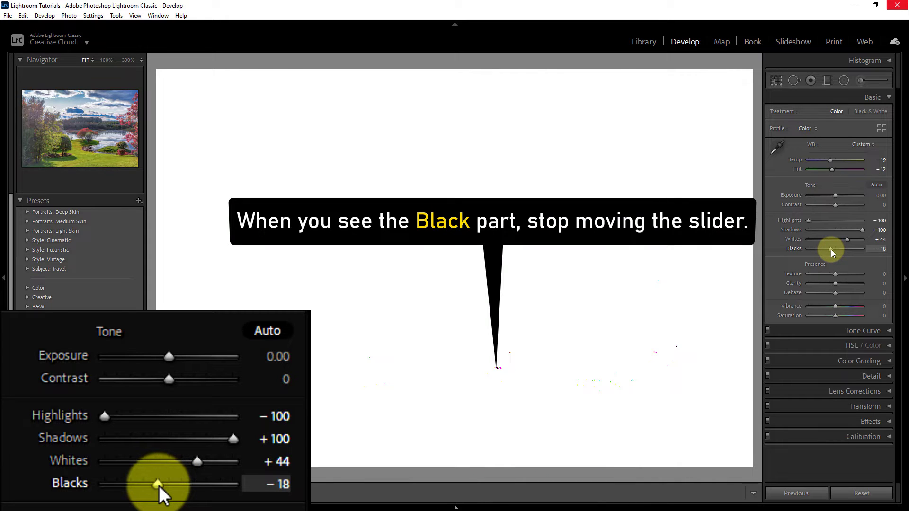
{"action": "left_click_drag", "start_coordinate": [833, 254], "coordinate": [831, 253]}
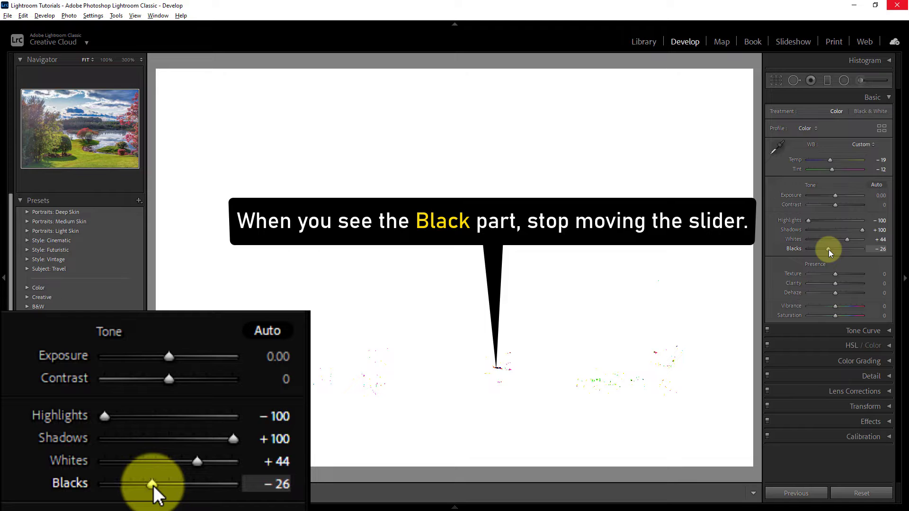
{"action": "left_click_drag", "start_coordinate": [830, 253], "coordinate": [831, 253]}
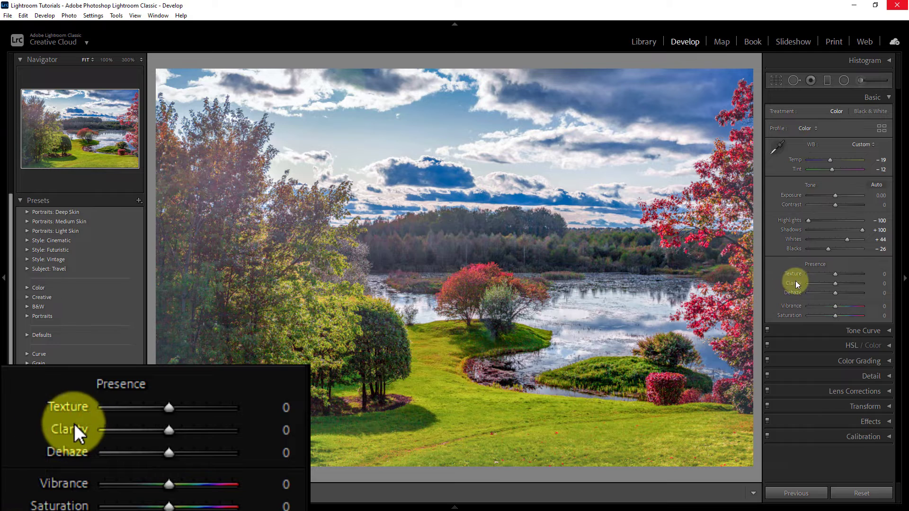
{"action": "left_click_drag", "start_coordinate": [836, 286], "coordinate": [843, 283]}
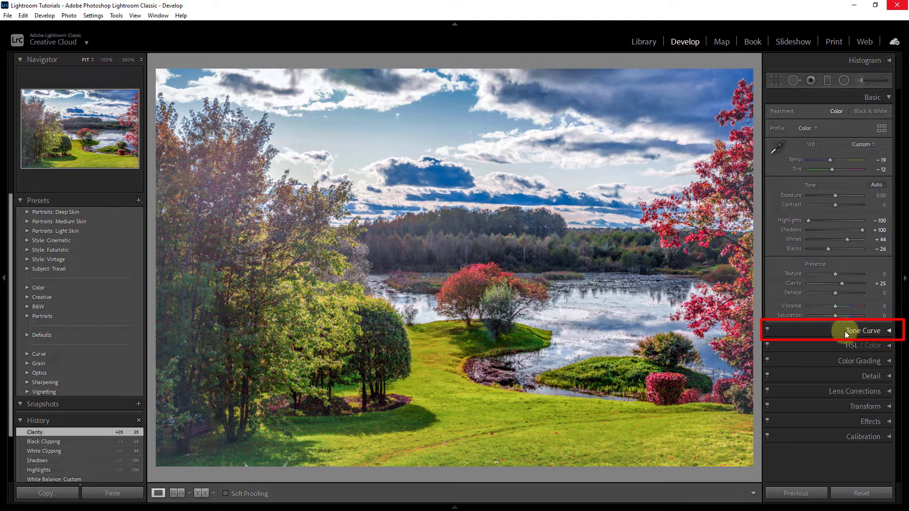
Shape the parametric tone curve with Highlights and Lights at +11 and Darks and Shadows at −11.
{"action": "left_click", "coordinate": [887, 330]}
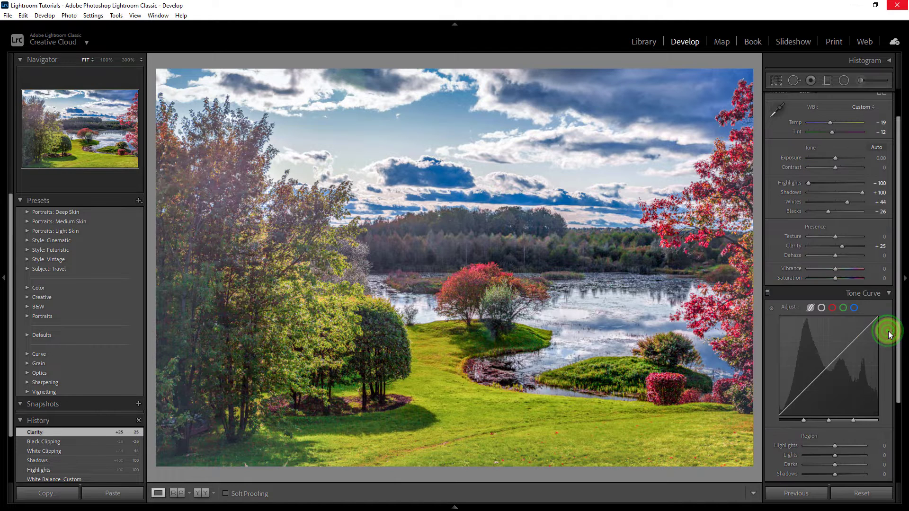
{"action": "left_click_drag", "start_coordinate": [894, 298], "coordinate": [902, 387]}
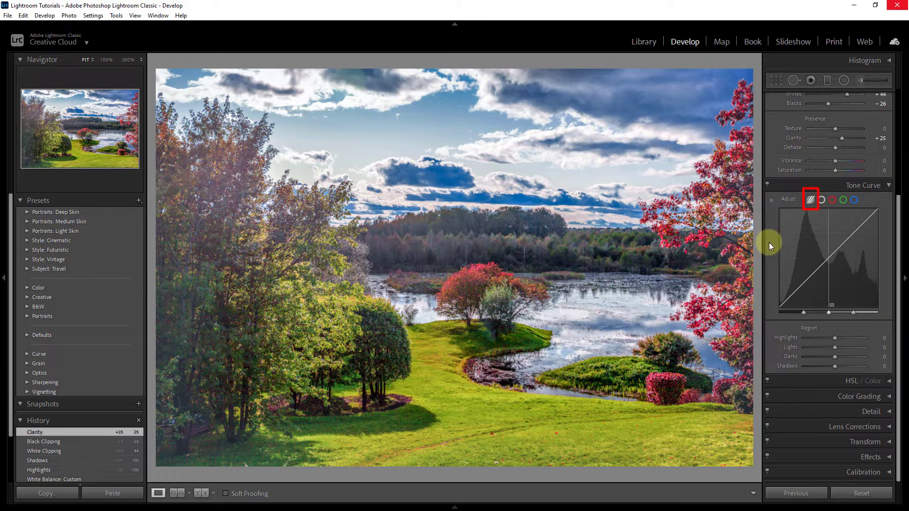
{"action": "left_click", "coordinate": [811, 199]}
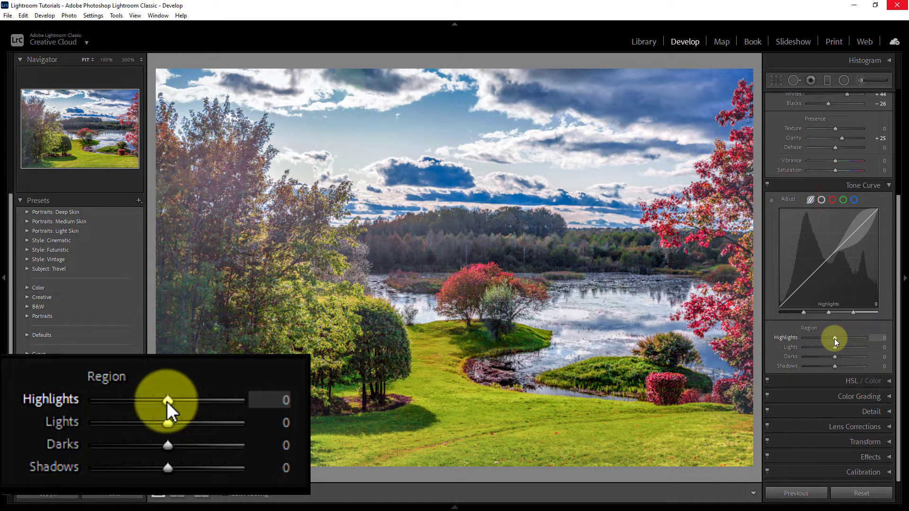
{"action": "left_click", "coordinate": [836, 339]}
{"action": "left_click_drag", "start_coordinate": [836, 340], "coordinate": [839, 342]}
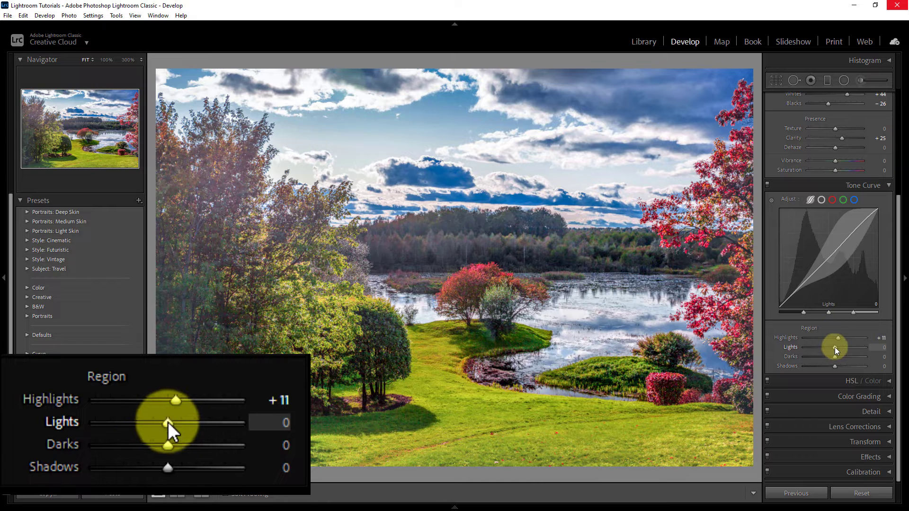
{"action": "left_click", "coordinate": [835, 349]}
{"action": "left_click_drag", "start_coordinate": [836, 351], "coordinate": [839, 351]}
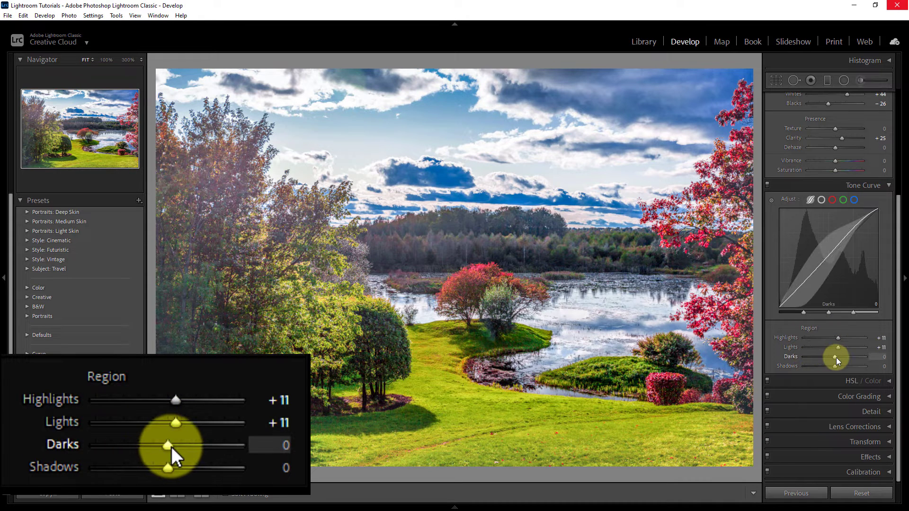
{"action": "left_click_drag", "start_coordinate": [836, 359], "coordinate": [833, 360]}
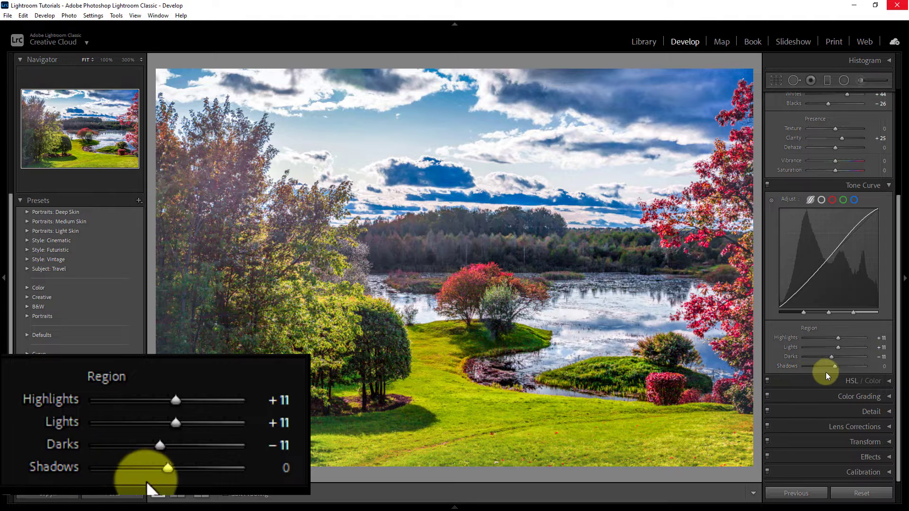
{"action": "left_click_drag", "start_coordinate": [836, 369], "coordinate": [834, 369]}
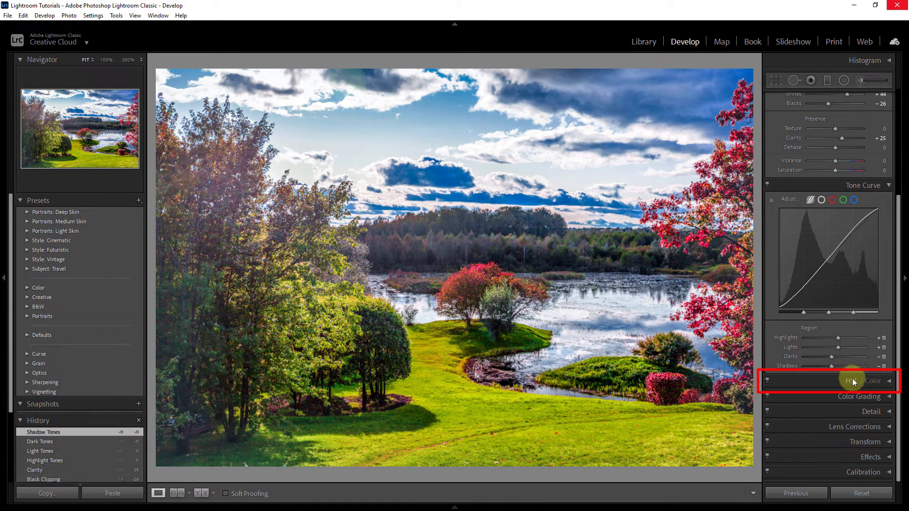
Darken the HSL luminance of individual colors: Green to −27, Aqua to −12 and Blue to −25.
{"action": "left_click", "coordinate": [887, 381]}
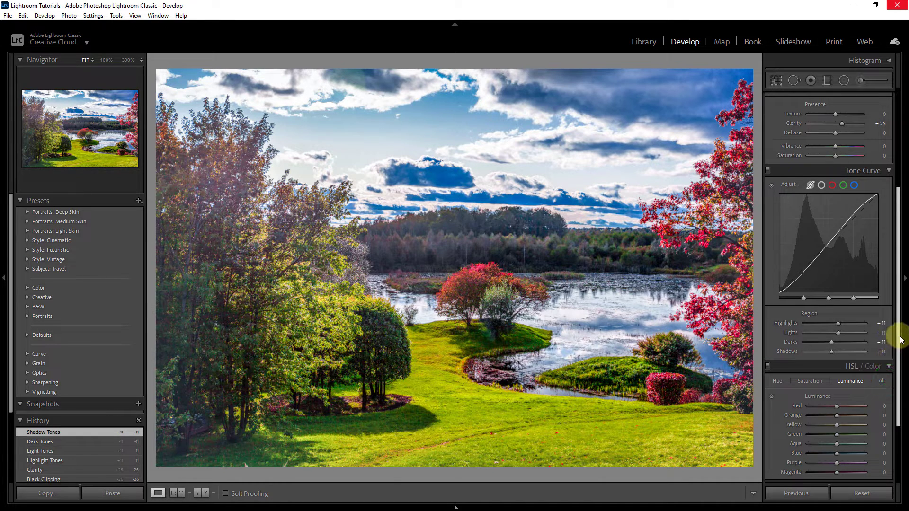
{"action": "left_click_drag", "start_coordinate": [898, 335], "coordinate": [901, 403]}
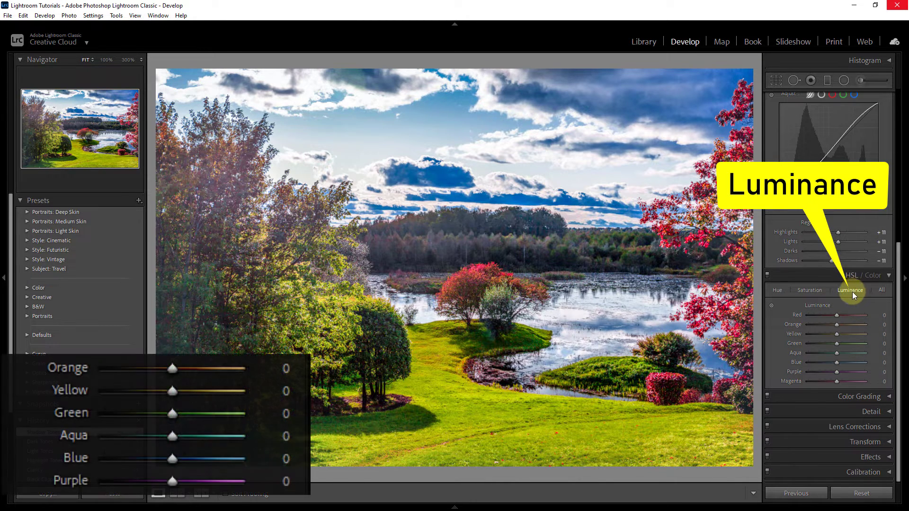
{"action": "left_click", "coordinate": [838, 345]}
{"action": "left_click_drag", "start_coordinate": [838, 344], "coordinate": [830, 343]}
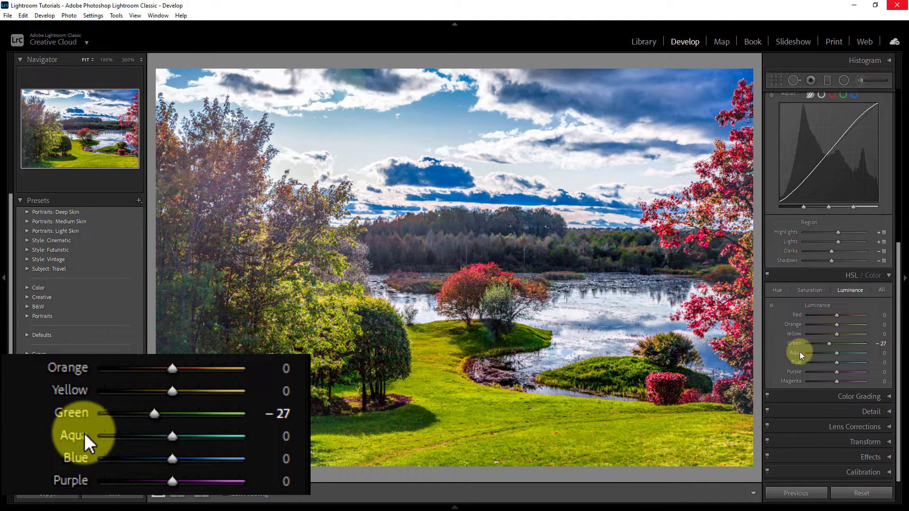
{"action": "left_click", "coordinate": [836, 354]}
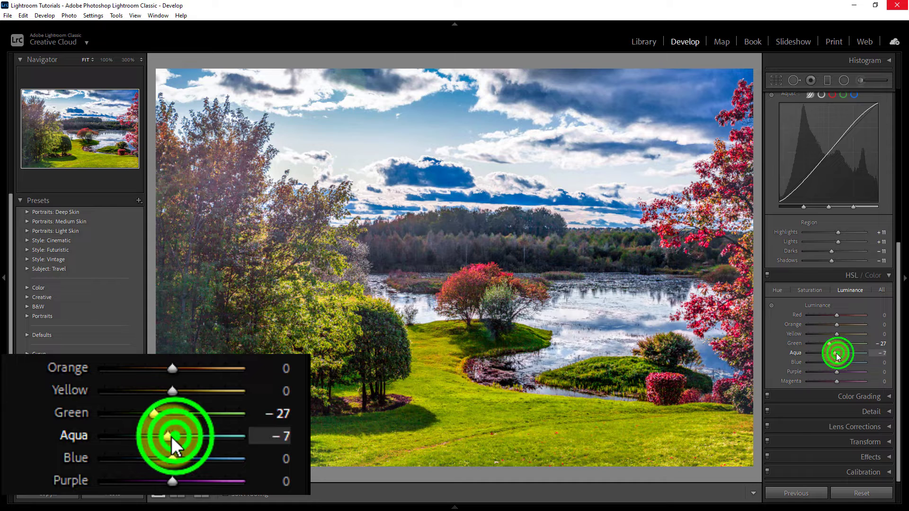
{"action": "left_click_drag", "start_coordinate": [836, 353], "coordinate": [834, 354]}
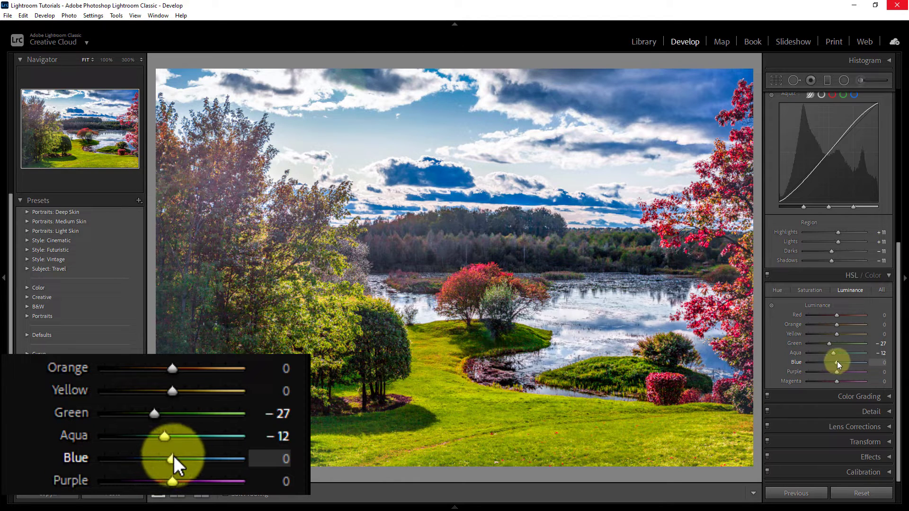
{"action": "left_click_drag", "start_coordinate": [836, 362], "coordinate": [828, 363]}
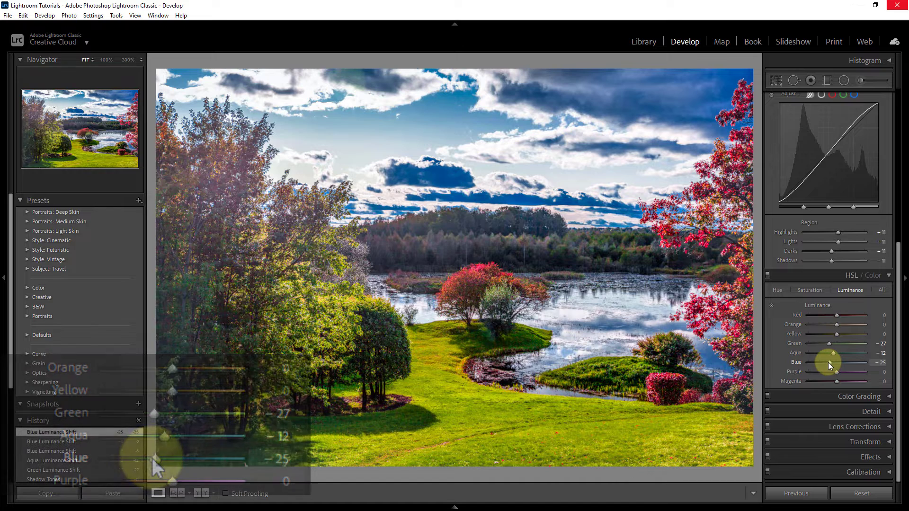
Sharpen the photo with an Amount of 100 and a Radius of 2.5, judging the radius in the grayscale preview.
{"action": "left_click", "coordinate": [890, 413]}
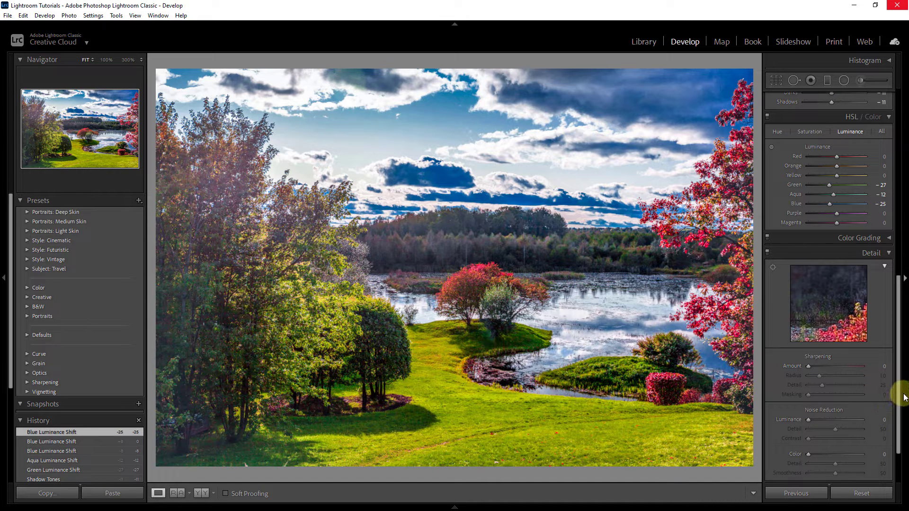
{"action": "left_click", "coordinate": [898, 377]}
{"action": "left_click_drag", "start_coordinate": [899, 379], "coordinate": [901, 393]}
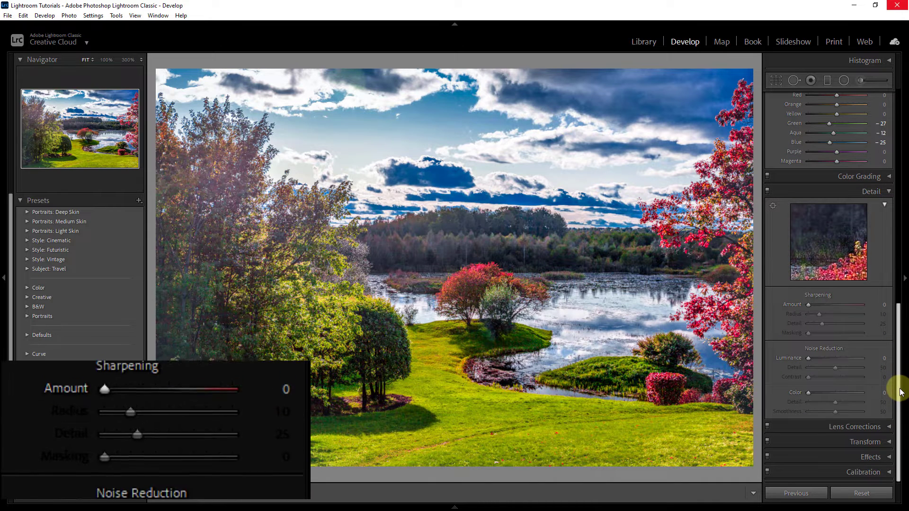
{"action": "left_click", "coordinate": [810, 306]}
{"action": "left_click_drag", "start_coordinate": [816, 308], "coordinate": [846, 309]}
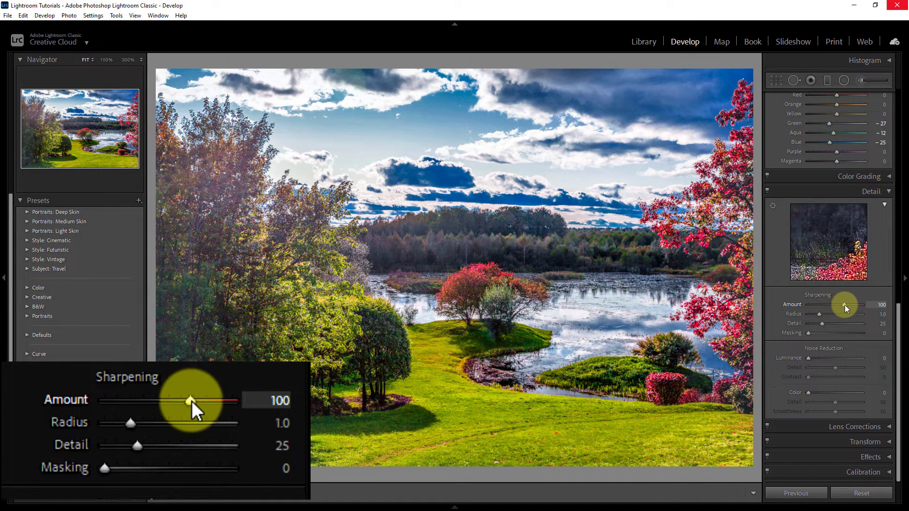
{"action": "left_click", "coordinate": [819, 314], "text": "alt"}
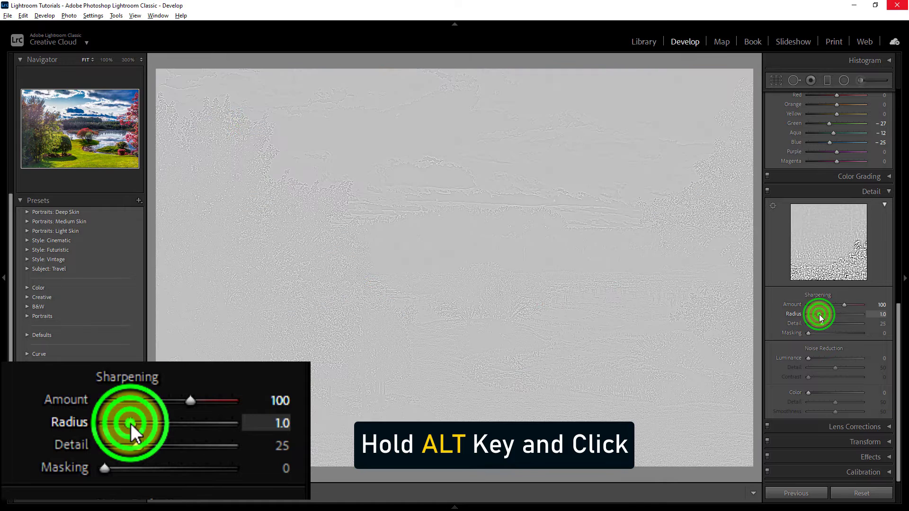
{"action": "left_click_drag", "start_coordinate": [821, 319], "coordinate": [852, 318]}
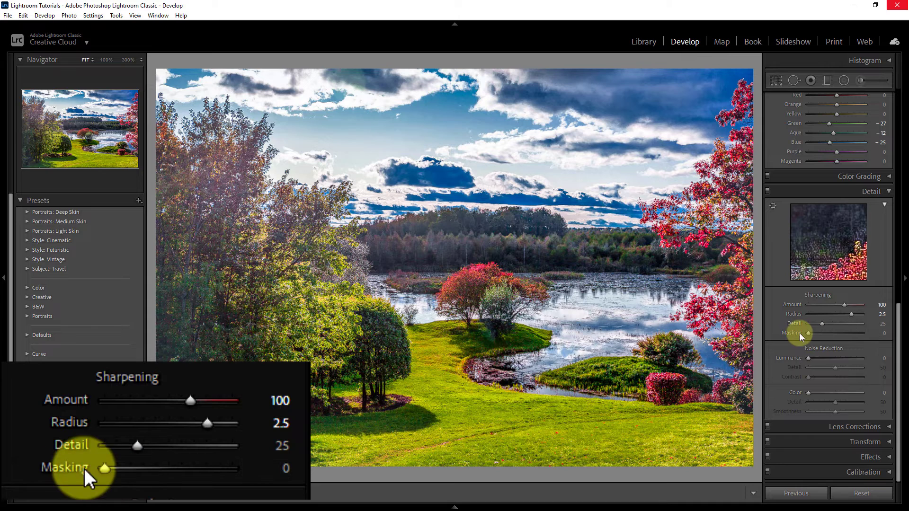
Set the sharpening Masking to 51 using the black-and-white mask preview.
{"action": "key", "text": "alt"}
{"action": "left_click_drag", "start_coordinate": [810, 337], "coordinate": [837, 336]}
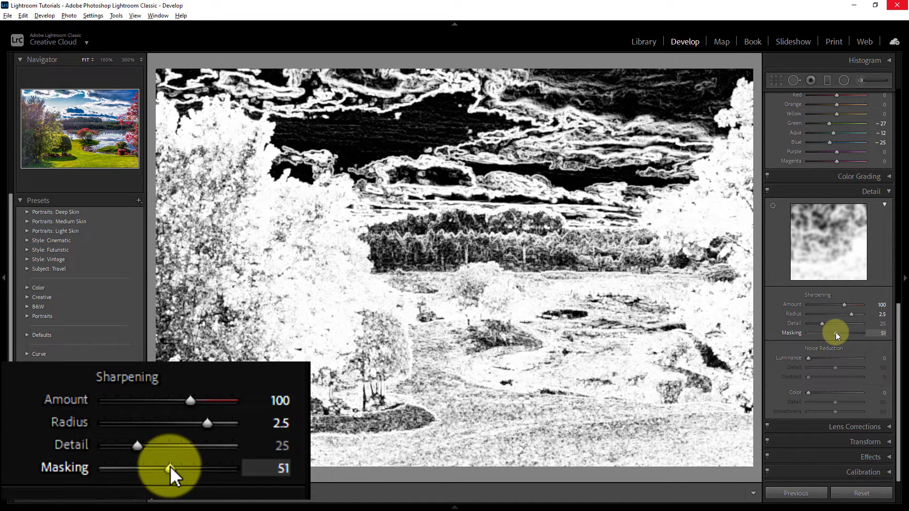
{"action": "left_click_drag", "start_coordinate": [836, 335], "coordinate": [833, 334]}
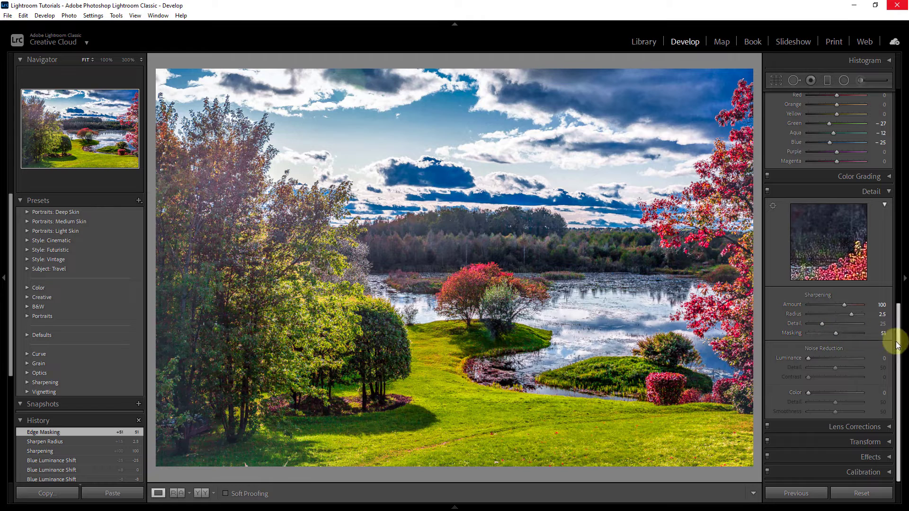
Enable Remove Chromatic Aberration and Profile Corrections for the photo, with Nikon as the lens profile make.
{"action": "left_click", "coordinate": [888, 428]}
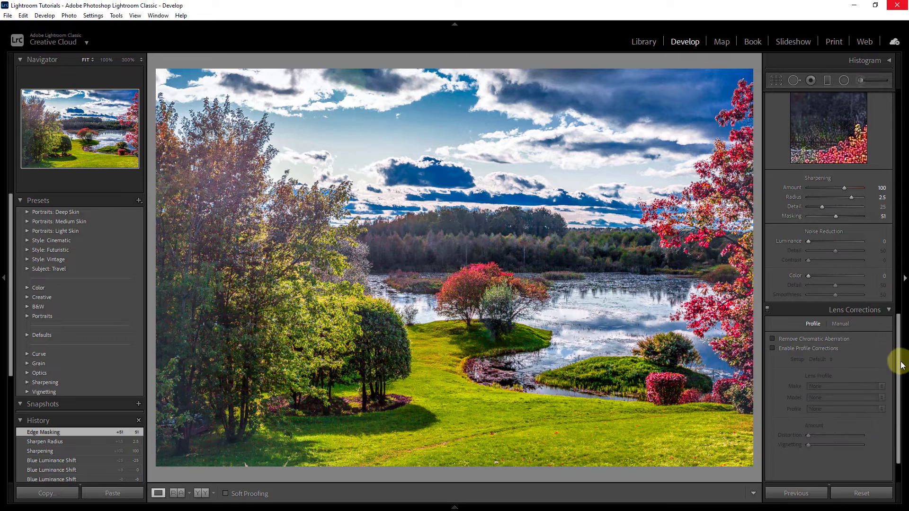
{"action": "left_click_drag", "start_coordinate": [899, 361], "coordinate": [895, 396]}
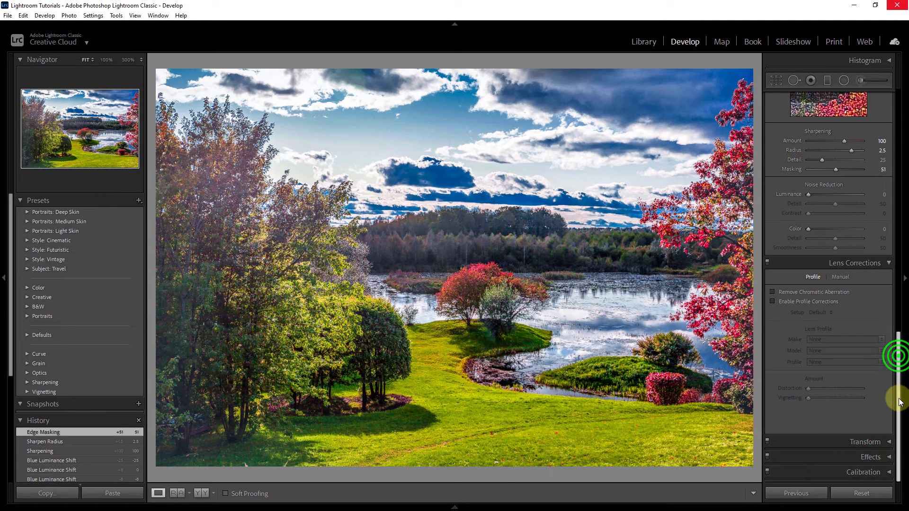
{"action": "left_click", "coordinate": [771, 291]}
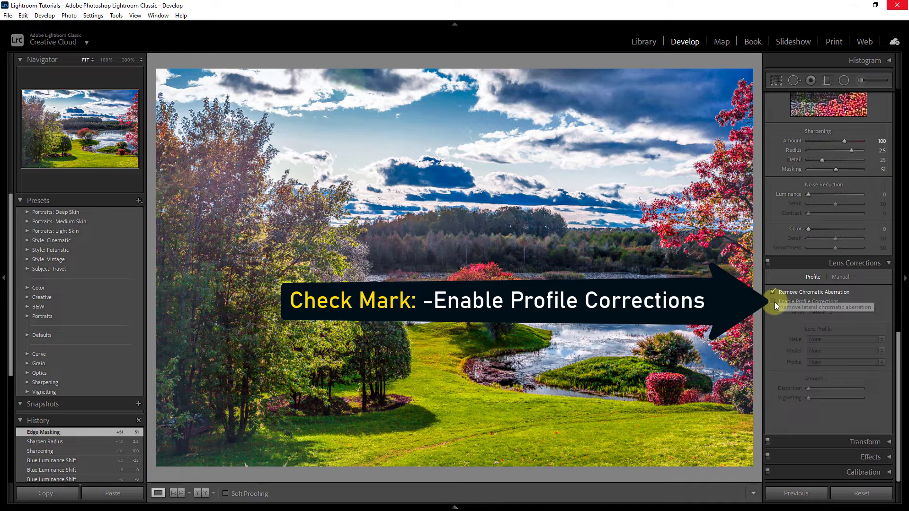
{"action": "left_click", "coordinate": [774, 302]}
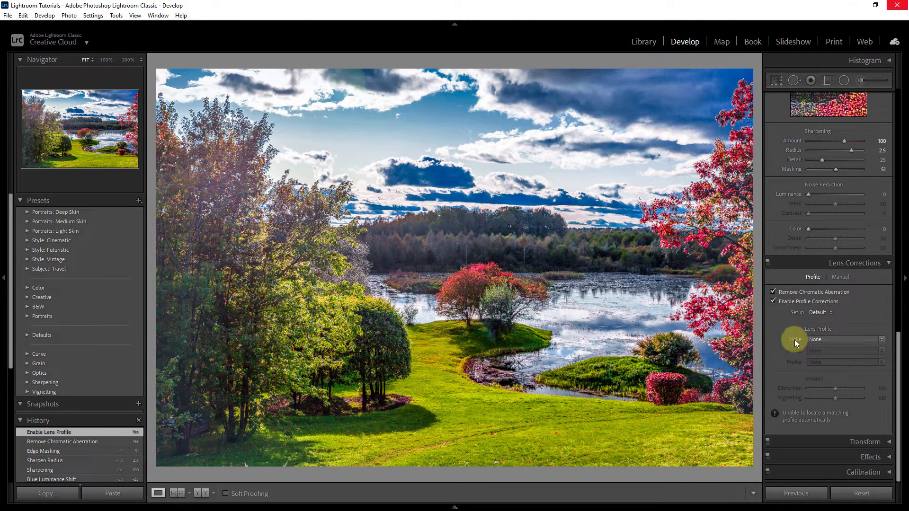
{"action": "left_click", "coordinate": [832, 340]}
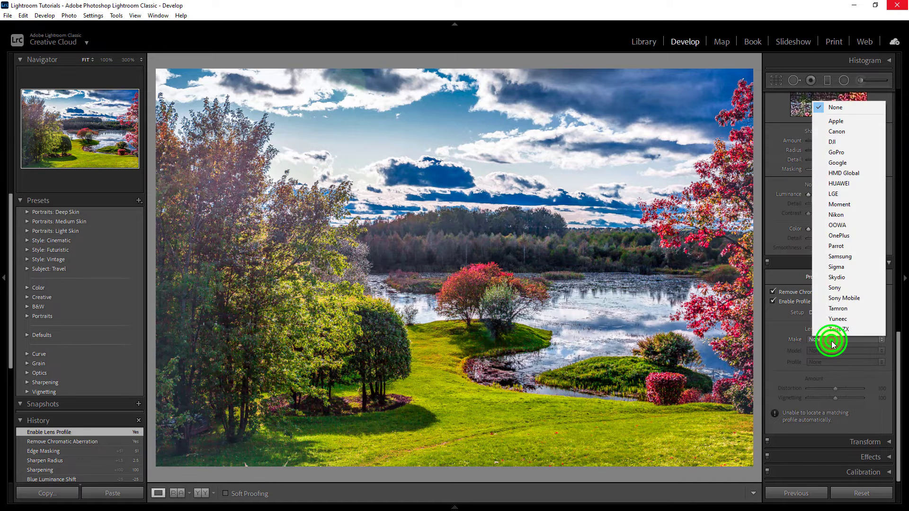
{"action": "left_click", "coordinate": [834, 215]}
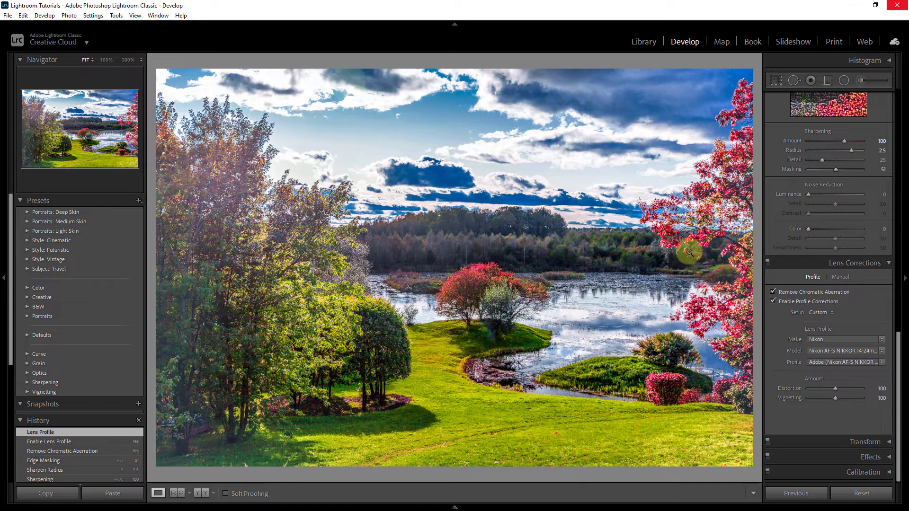
Darken the photo's edges with a Highlight Priority post-crop vignette Amount of −11.
{"action": "left_click", "coordinate": [893, 460]}
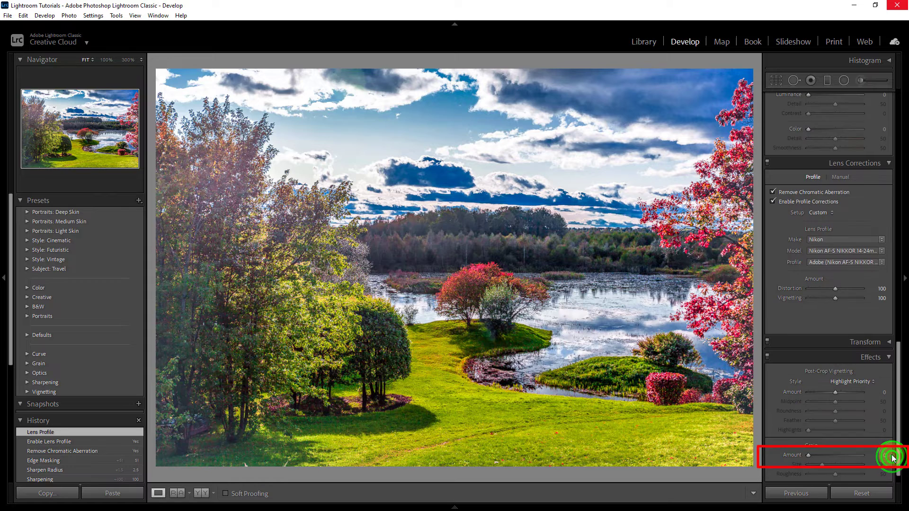
{"action": "left_click_drag", "start_coordinate": [897, 400], "coordinate": [902, 436]}
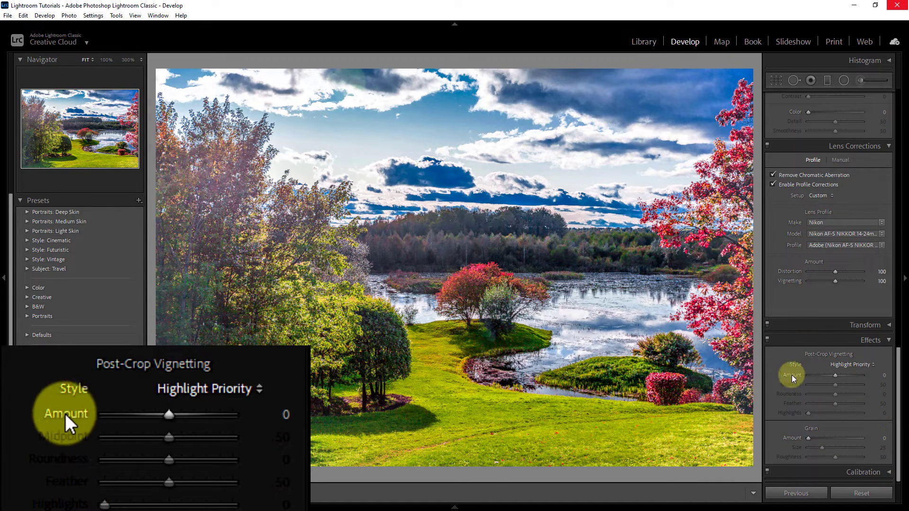
{"action": "left_click_drag", "start_coordinate": [836, 378], "coordinate": [833, 378]}
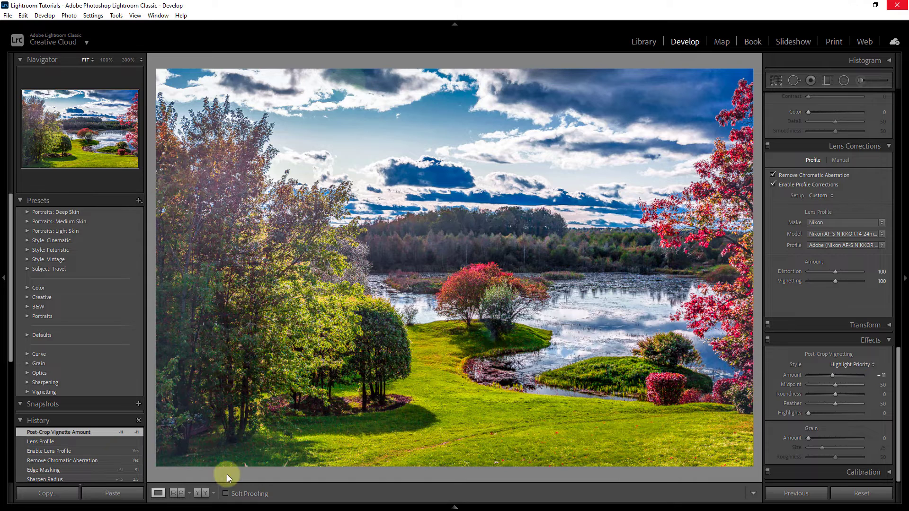
Compare the original and edited photo side by side in the Before/After view with both side panels hidden.
{"action": "left_click", "coordinate": [202, 495]}
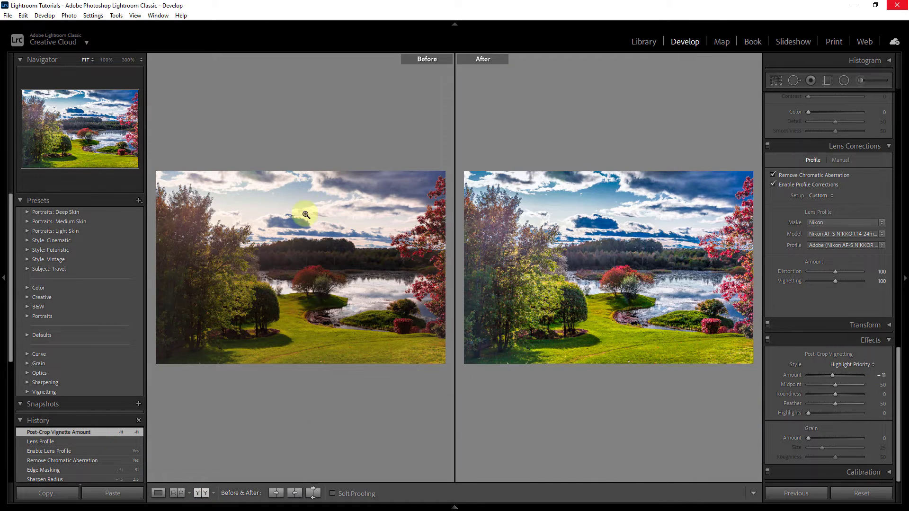
{"action": "left_click", "coordinate": [4, 280]}
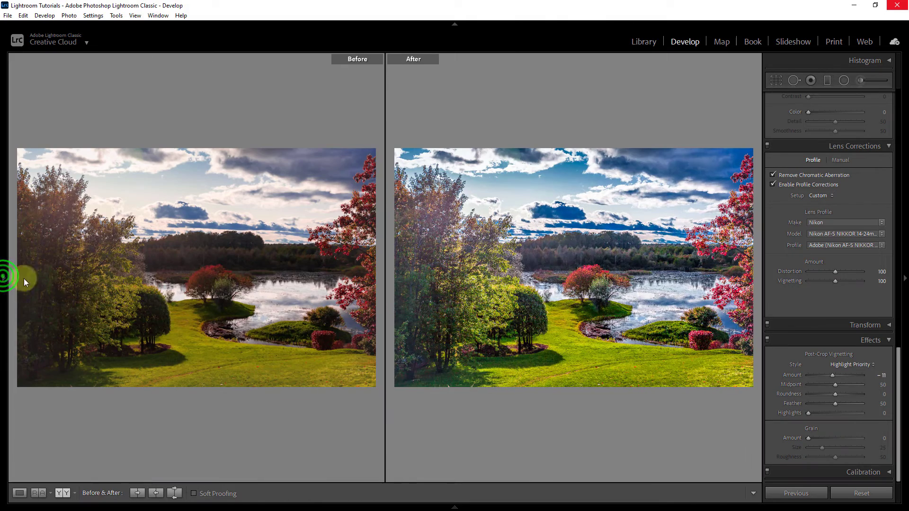
{"action": "left_click", "coordinate": [905, 279]}
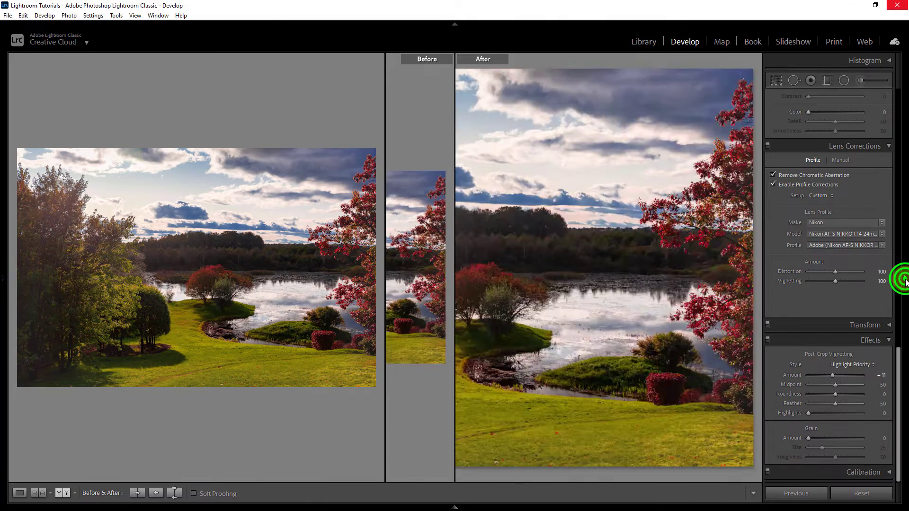